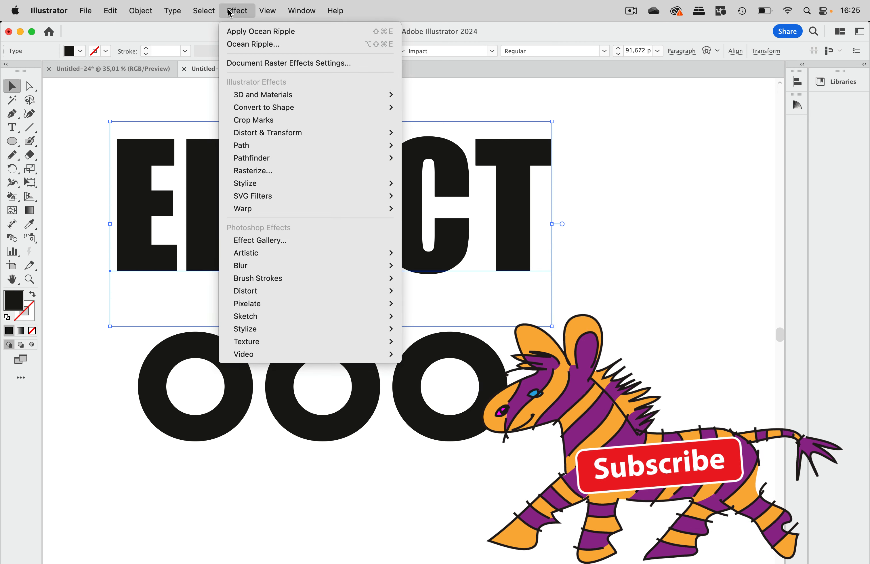
Start the Ocean Ripple distortion on the EFFECT text and enlarge its preview to 400%
mouse_move(250, 294)
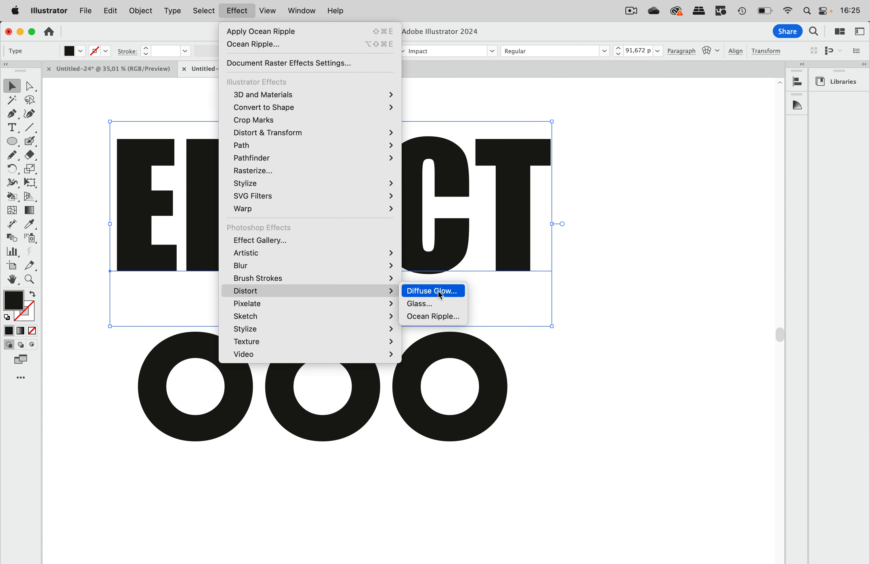
left_click(436, 316)
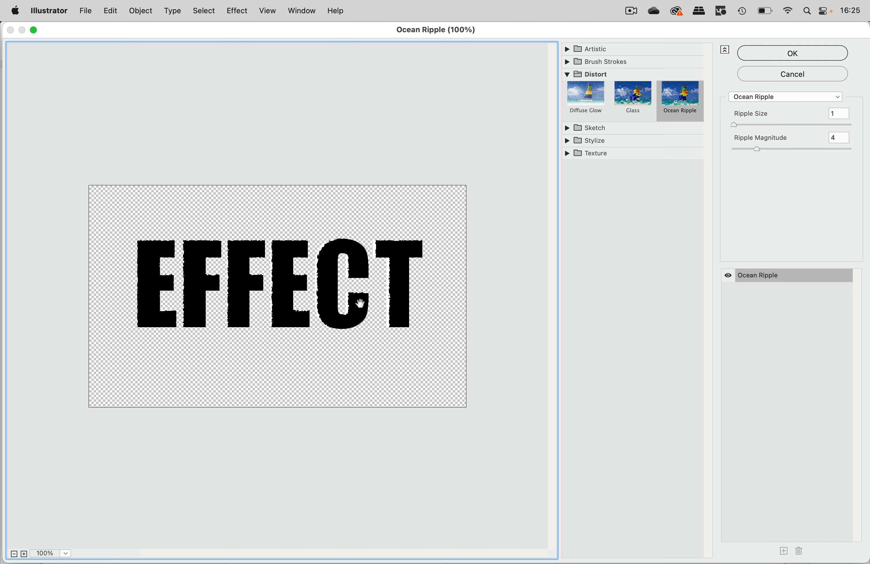
left_click(24, 554)
left_click(24, 555)
left_click(24, 554)
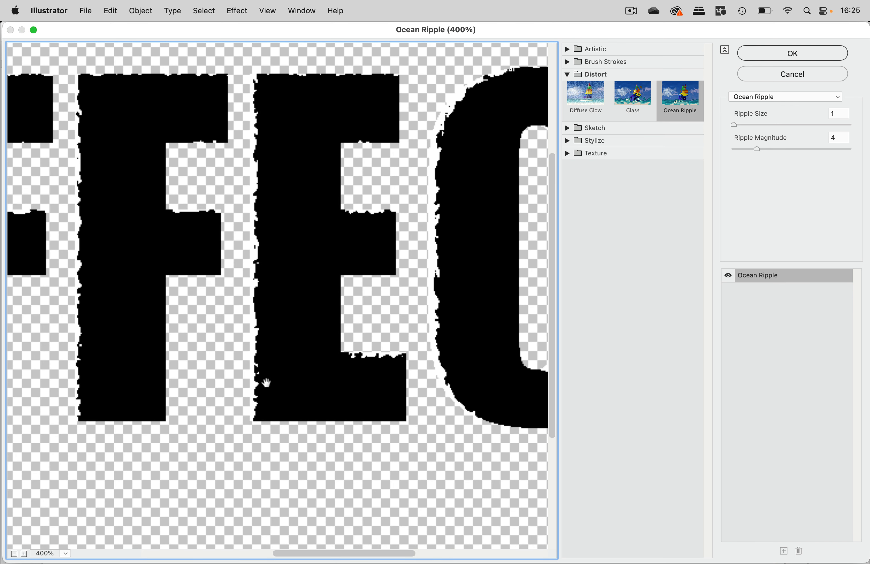
scroll(267, 381, "up", 5)
scroll(267, 381, "down", 4)
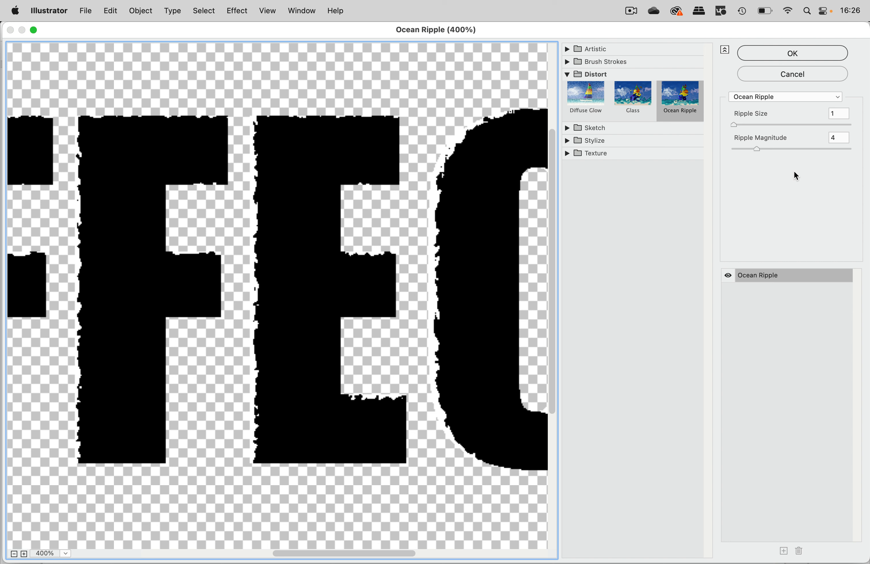
Set the ripple magnitude to 15 and apply the Ocean Ripple effect to the EFFECT text
left_click(756, 149)
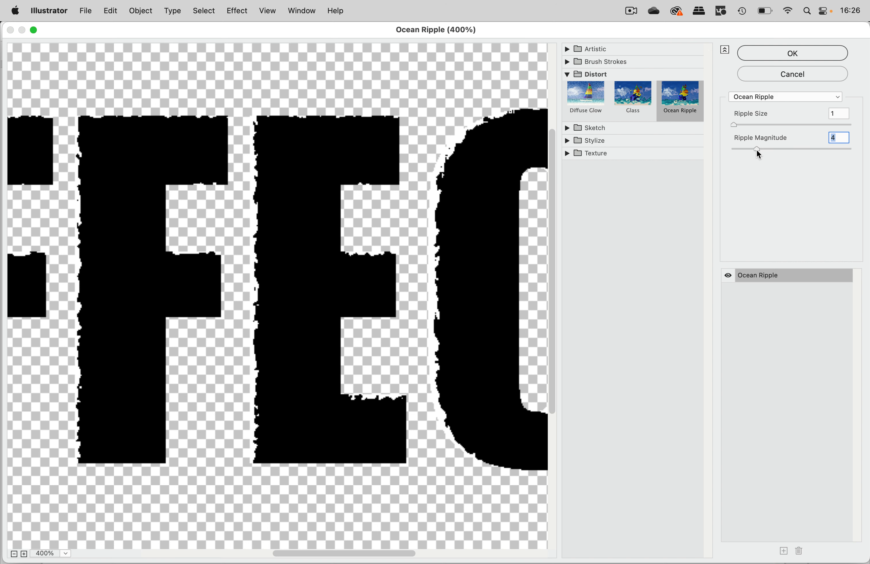
left_click_drag(758, 150, 778, 151)
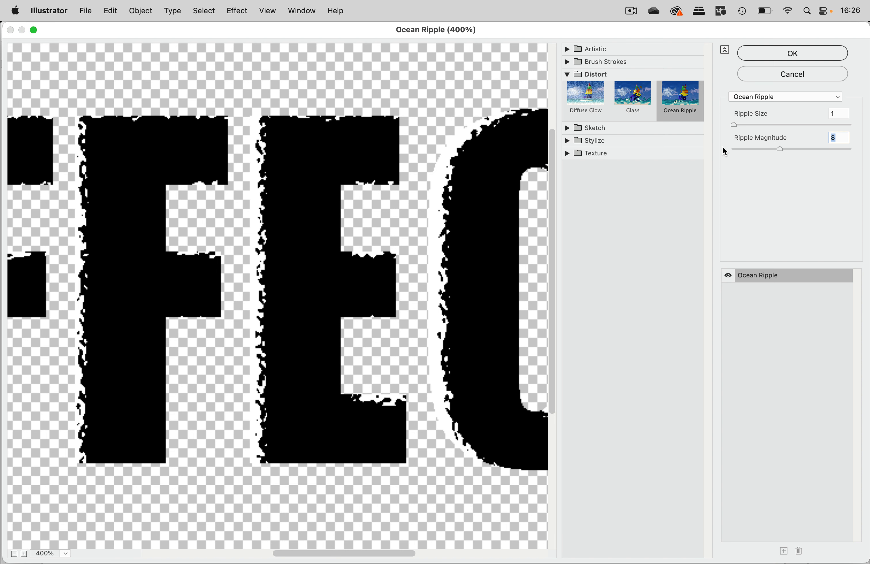
left_click_drag(778, 148, 819, 149)
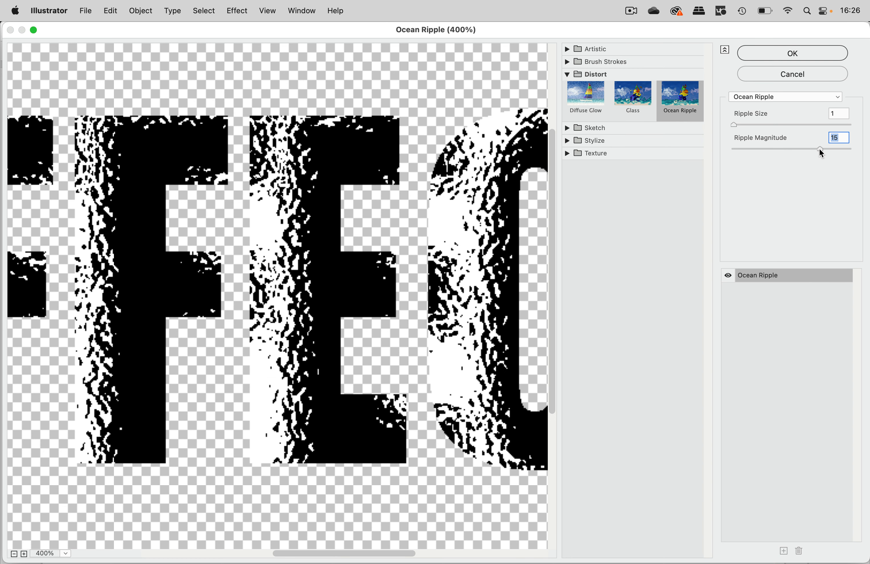
left_click(811, 54)
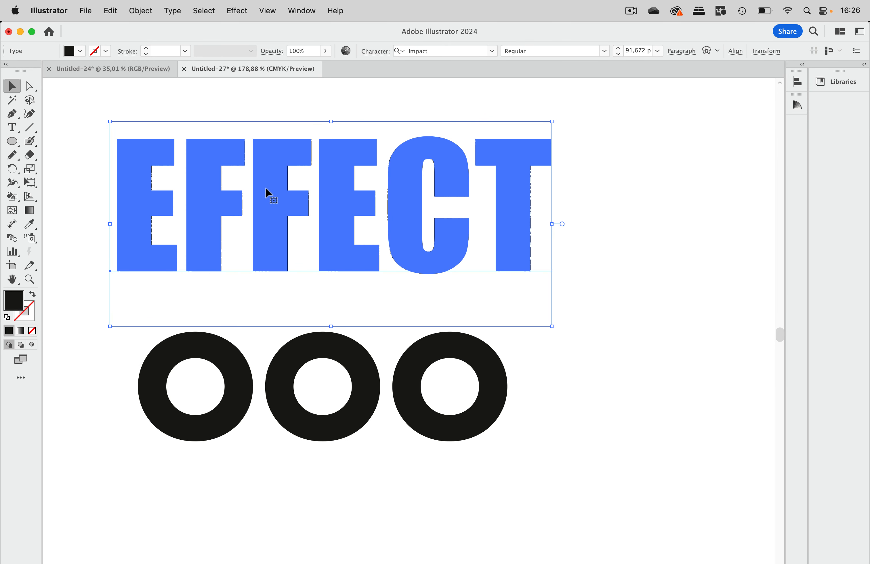
Check that the EFFECT lettering is live text by highlighting the characters FEC, leaving the wording as is
left_click(282, 107)
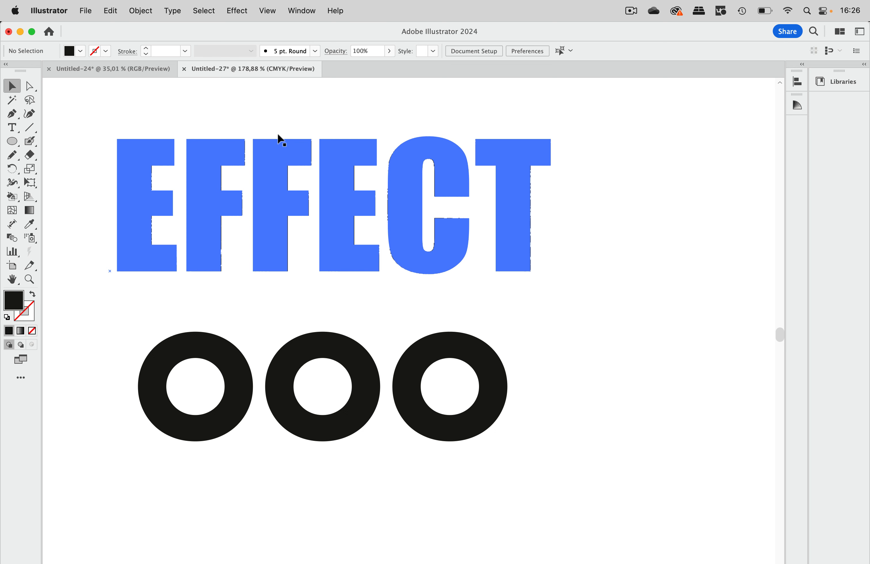
double_click(276, 160)
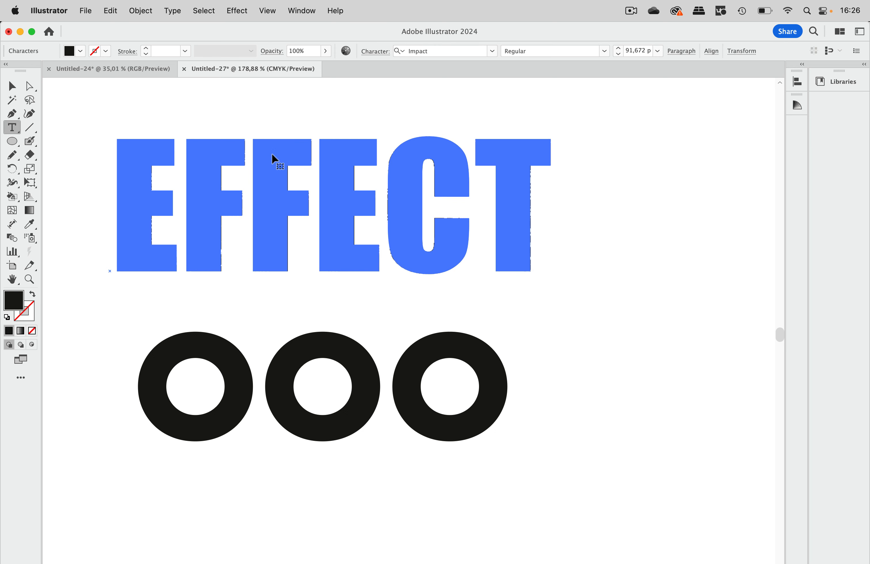
left_click_drag(258, 166, 439, 170)
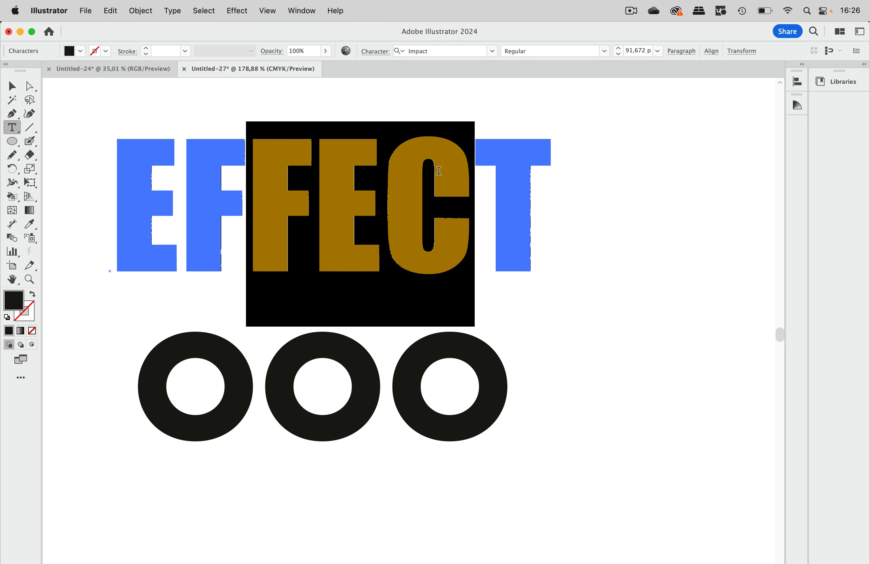
left_click(12, 85)
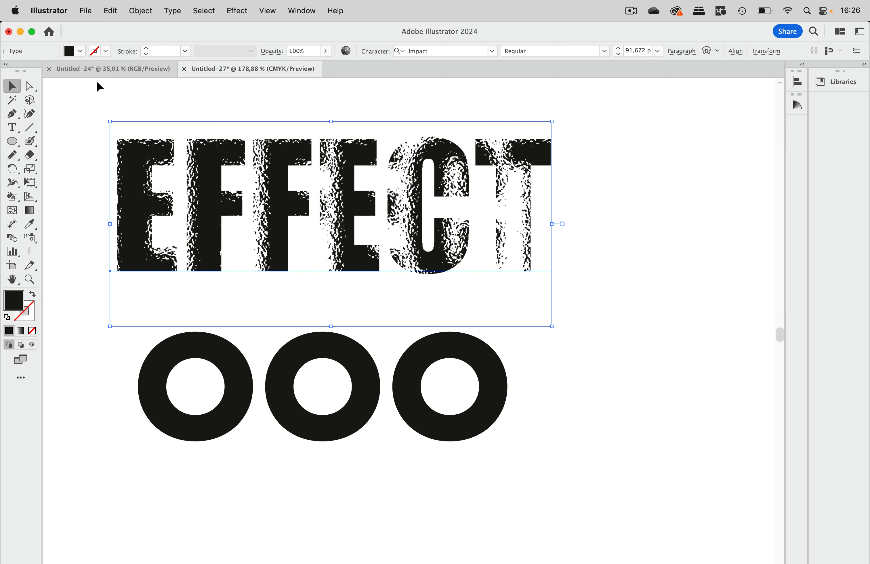
left_click(249, 106)
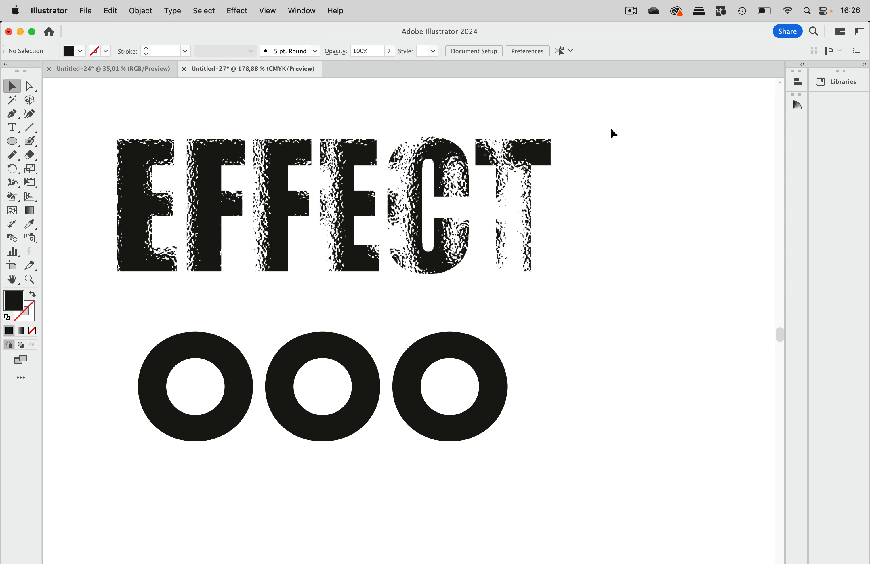
Examine the ripple texture on the EFFECT lettering up close and compare it with the plain OOO text below
scroll(439, 183, "up", 5)
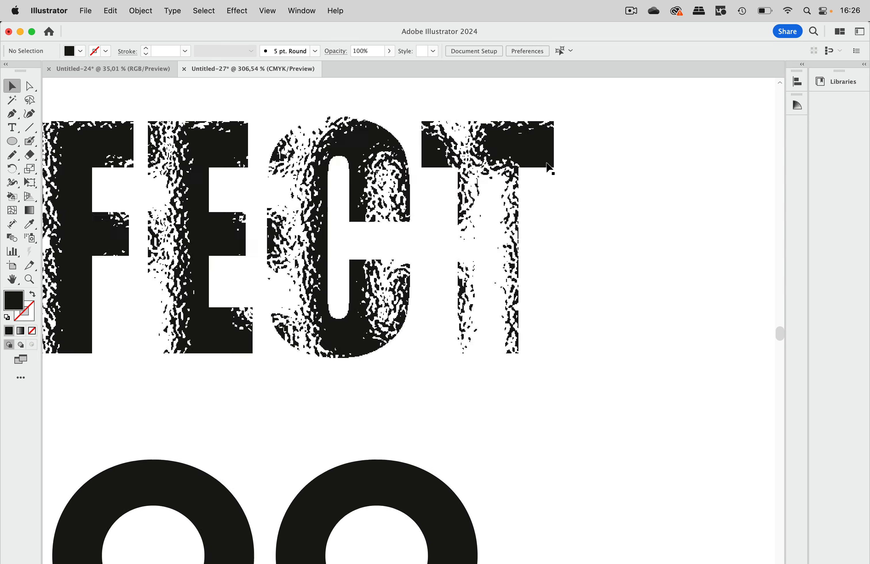
scroll(322, 235, "left", 2)
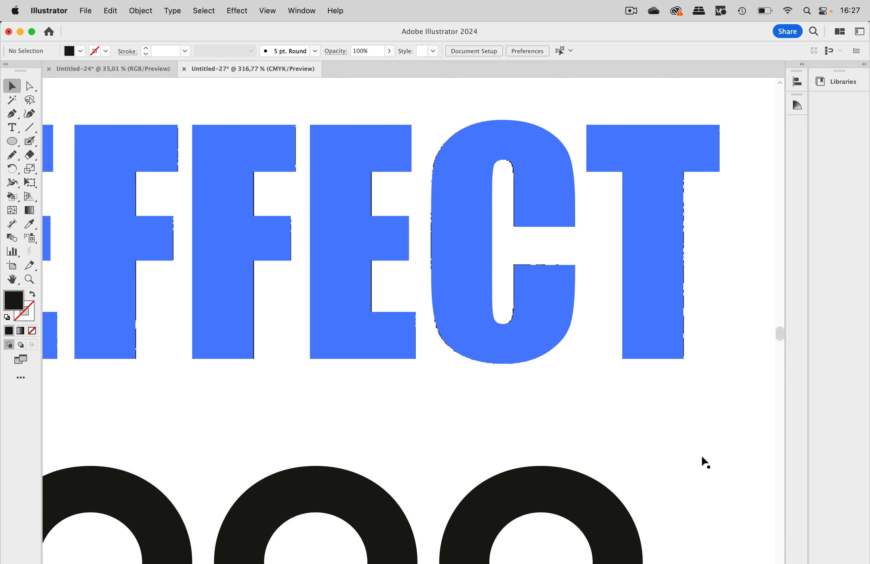
scroll(696, 415, "down", 5)
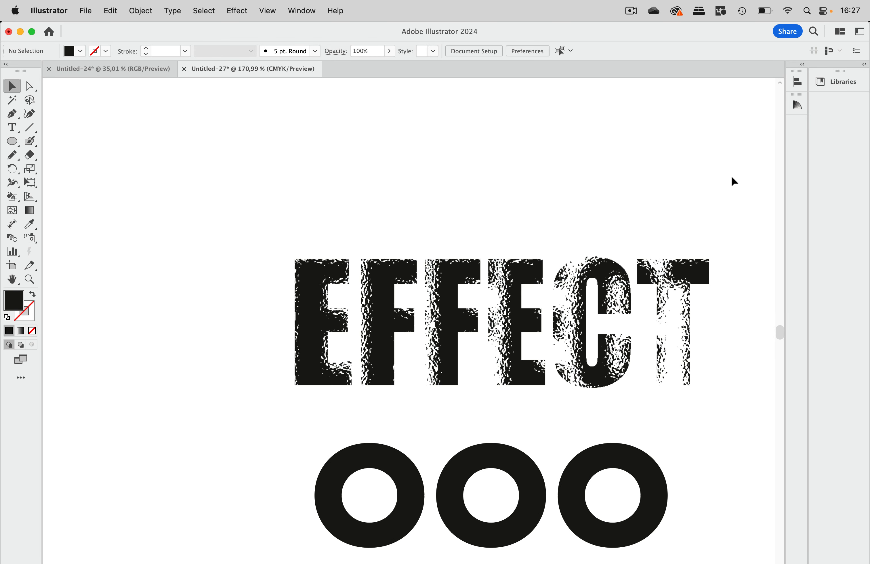
scroll(719, 173, "right", 3)
scroll(719, 174, "down", 2)
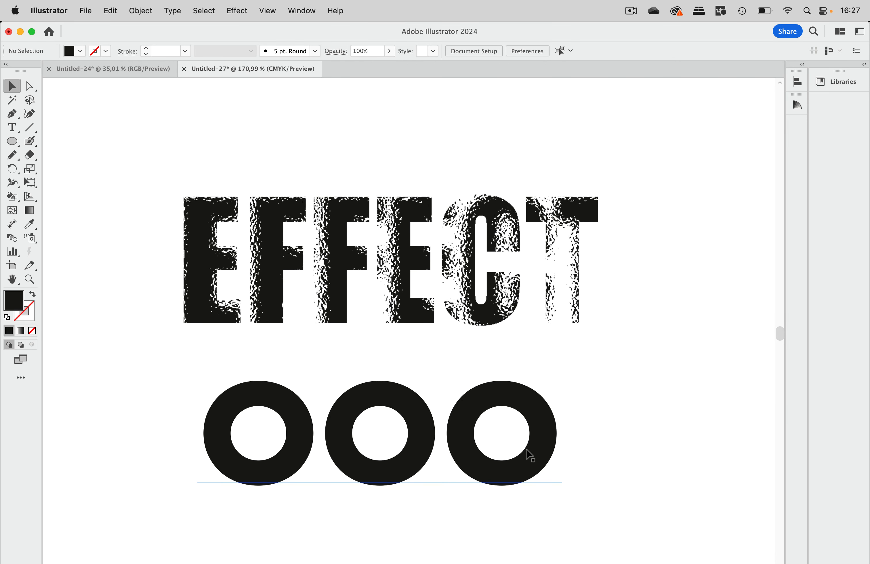
scroll(526, 451, "down", 3)
scroll(501, 421, "up", 3)
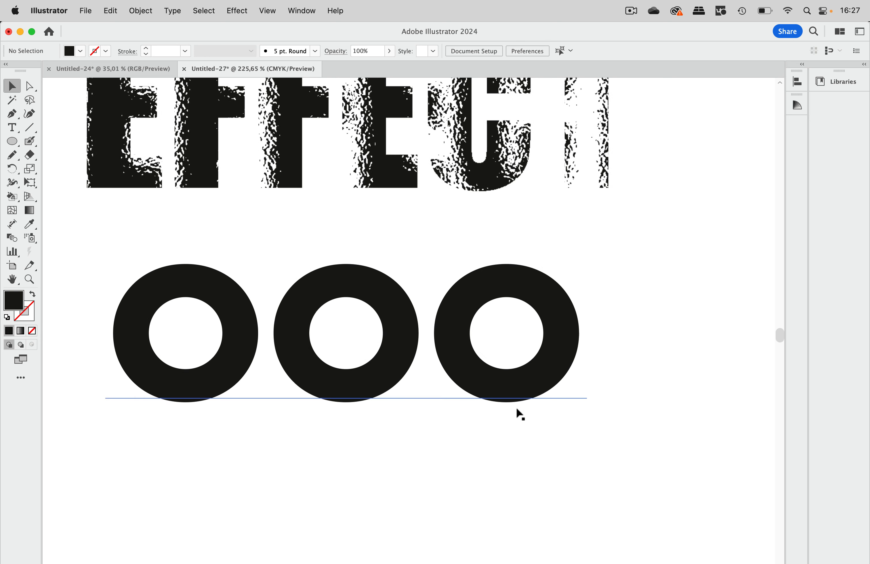
scroll(574, 275, "up", 3)
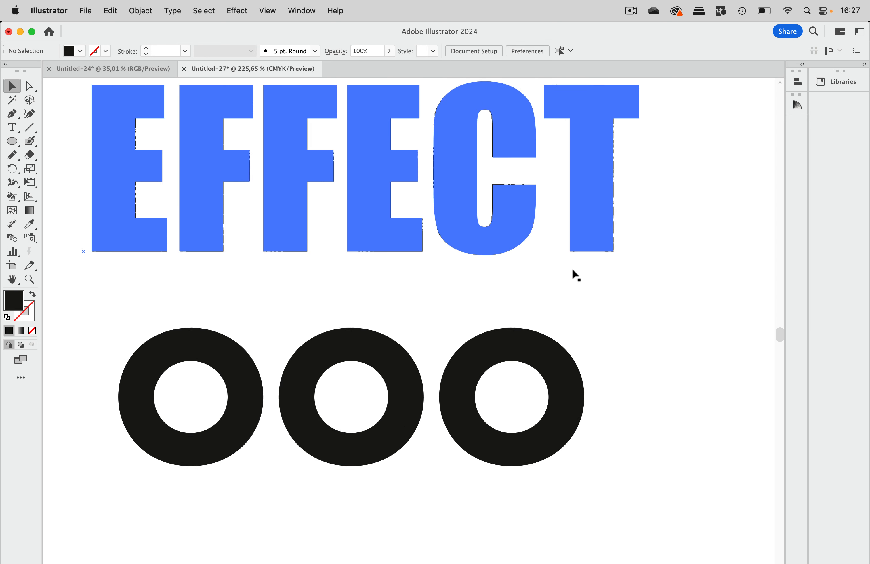
scroll(575, 275, "up", 1)
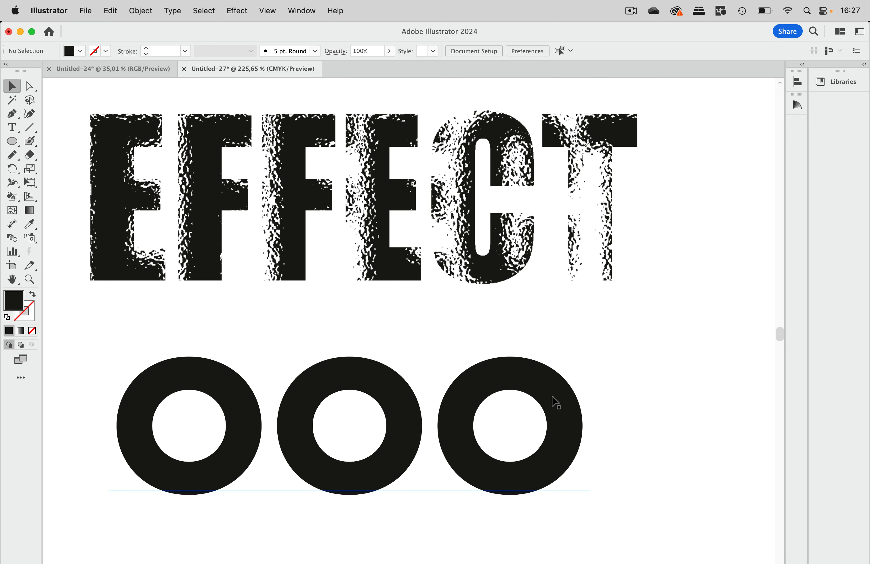
Delete the Ocean Ripple effect from the EFFECT text's appearance
left_click(602, 234)
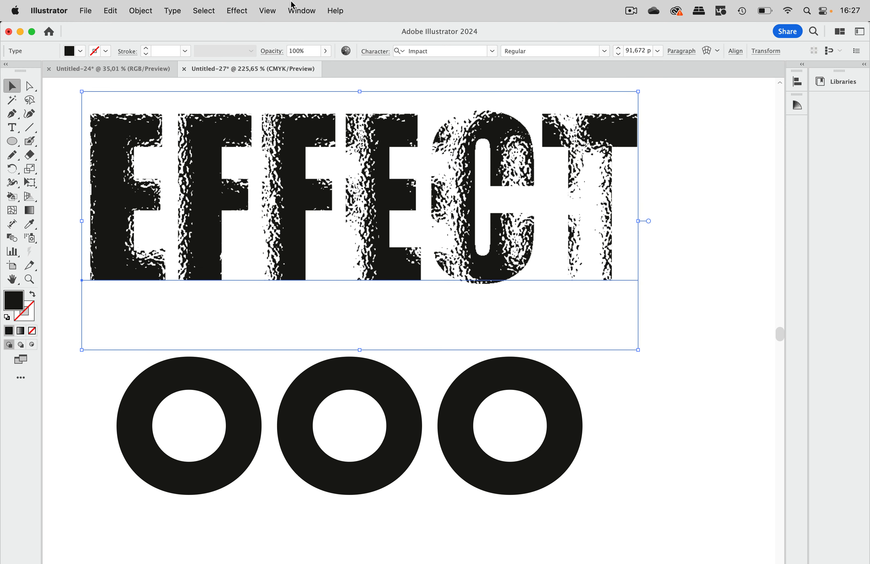
left_click(296, 9)
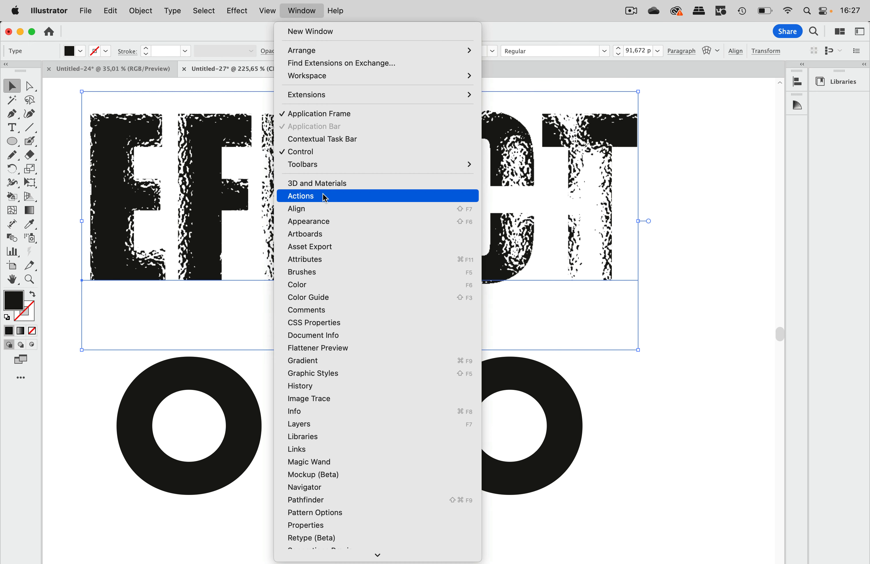
left_click(333, 221)
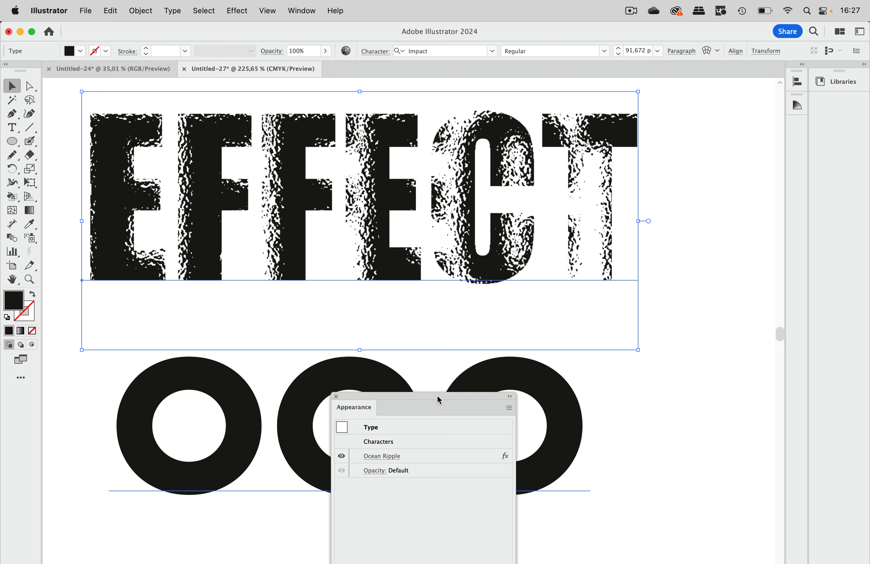
left_click_drag(438, 397, 698, 172)
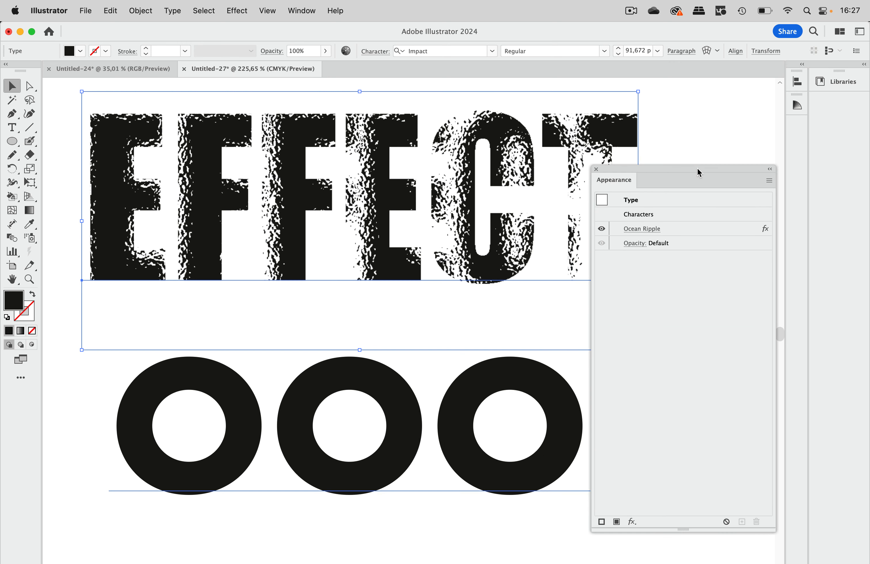
left_click(701, 230)
left_click(757, 521)
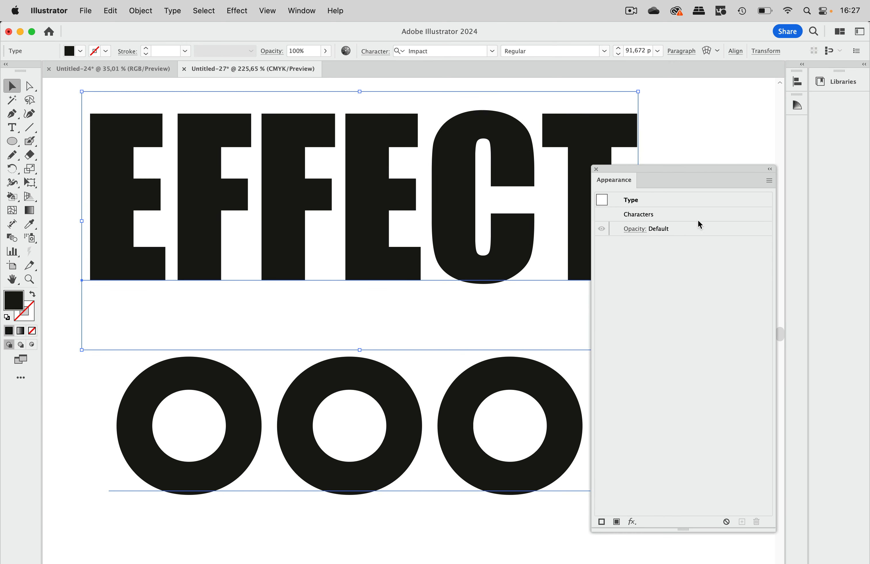
left_click_drag(623, 165, 710, 149)
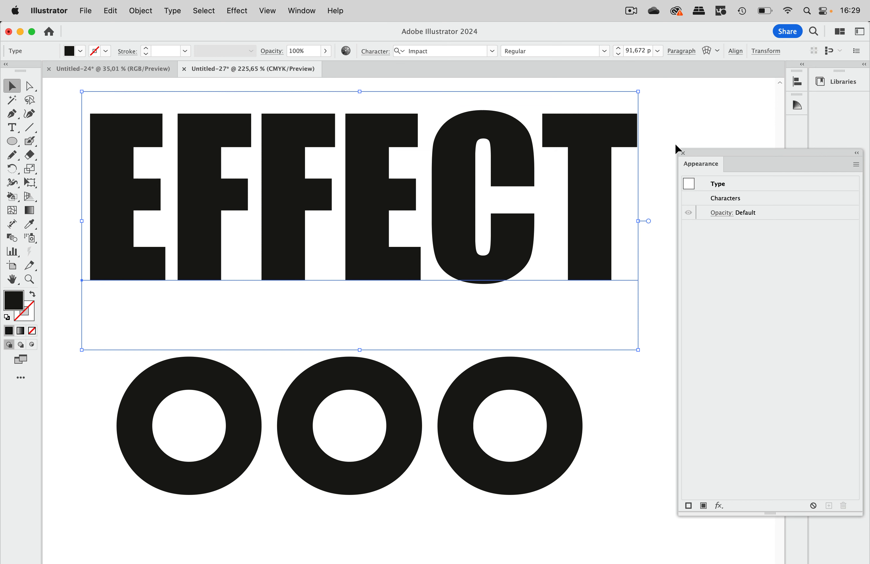
left_click(683, 153)
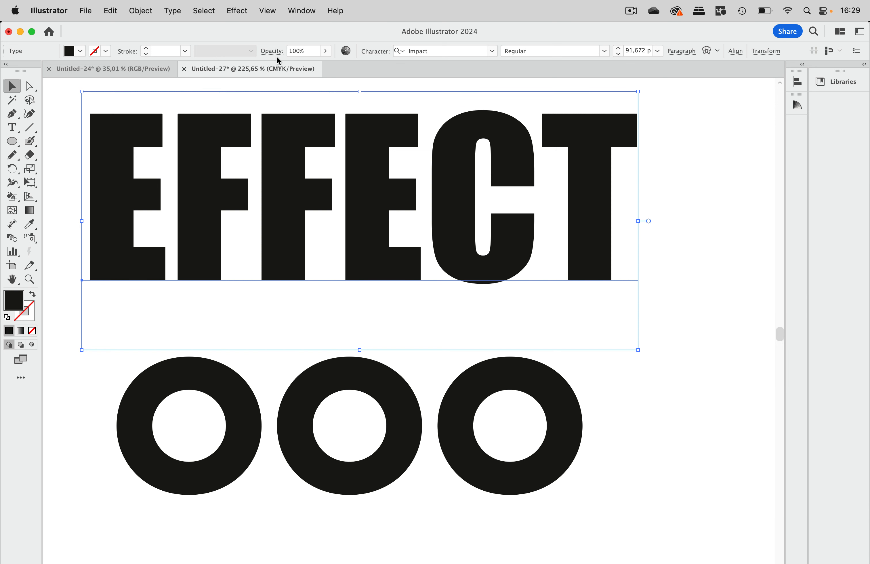
Rasterize the EFFECT text in CMYK at 300 ppi with a white background
left_click(149, 12)
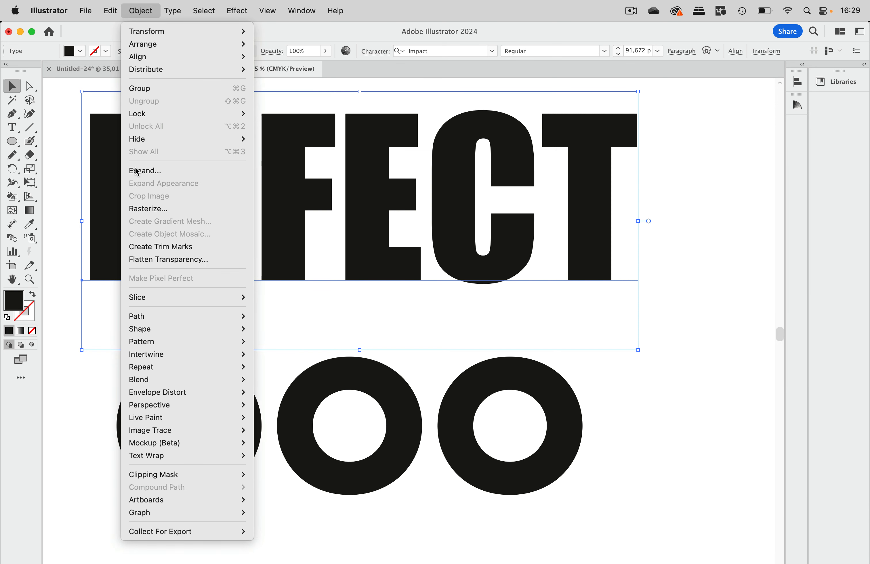
left_click(143, 208)
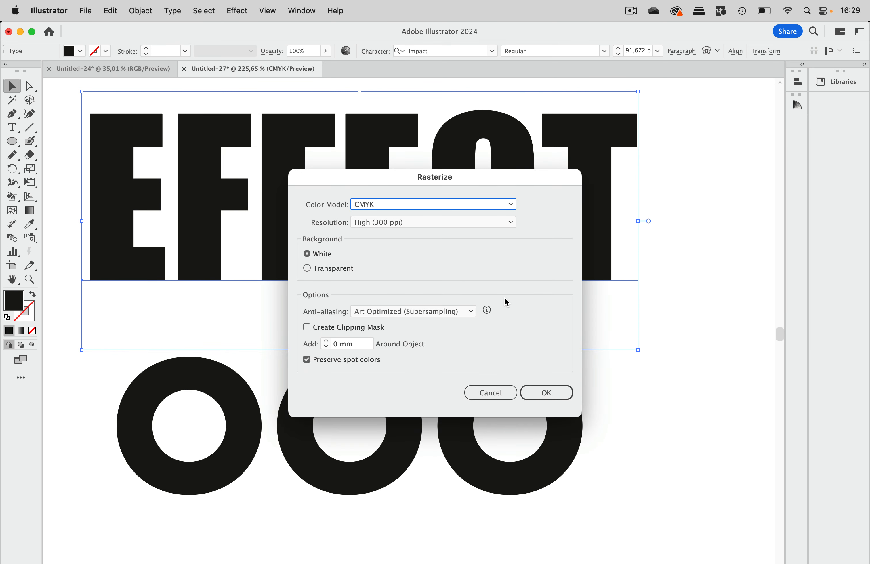
left_click(553, 393)
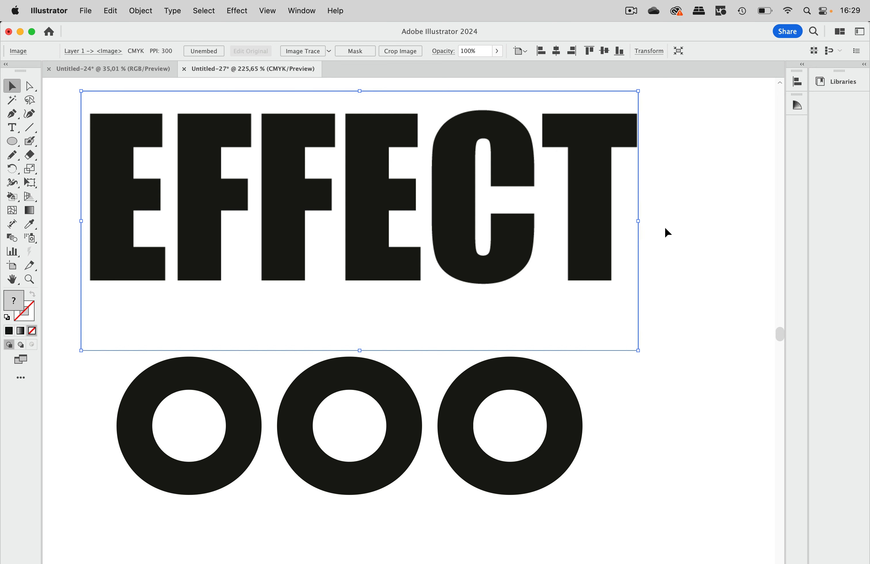
left_click(694, 218)
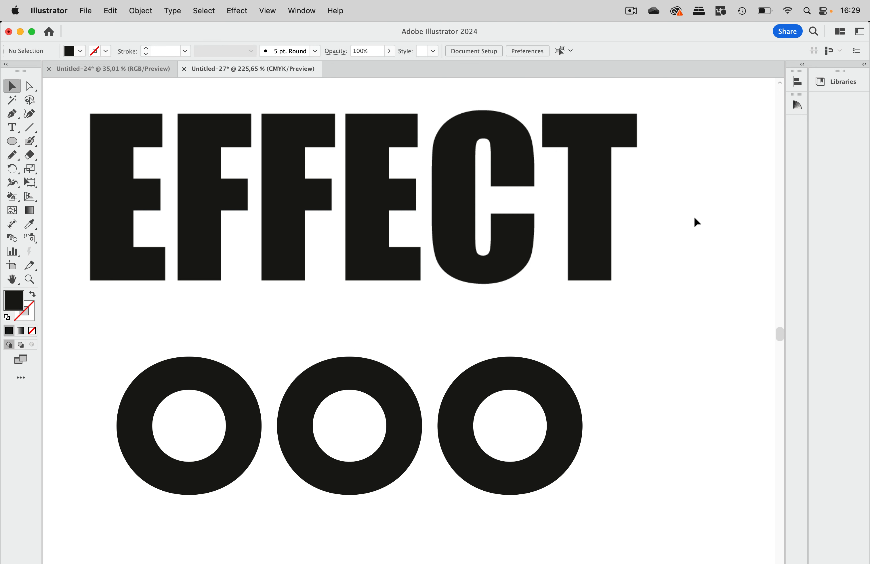
Inspect the rasterized EFFECT artwork in outline view, and restore the normal preview
left_click(267, 10)
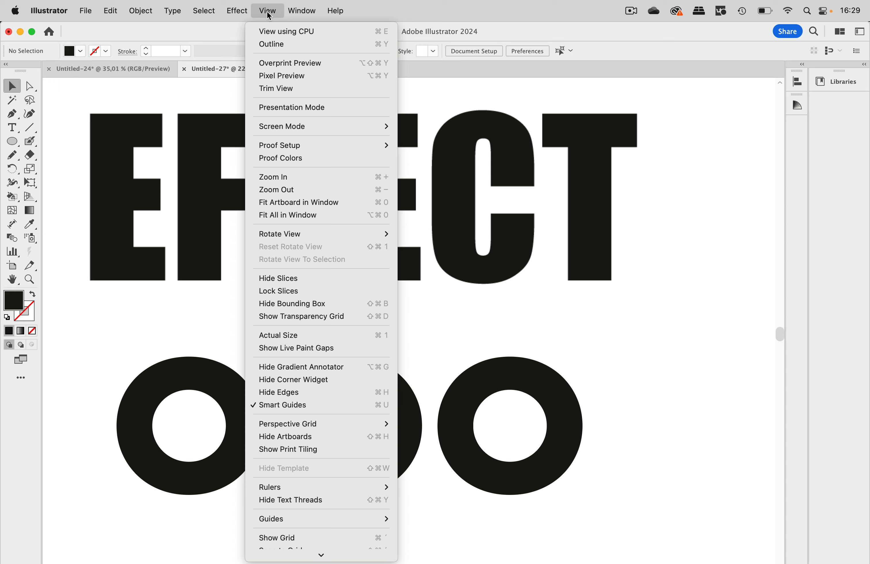
left_click(273, 45)
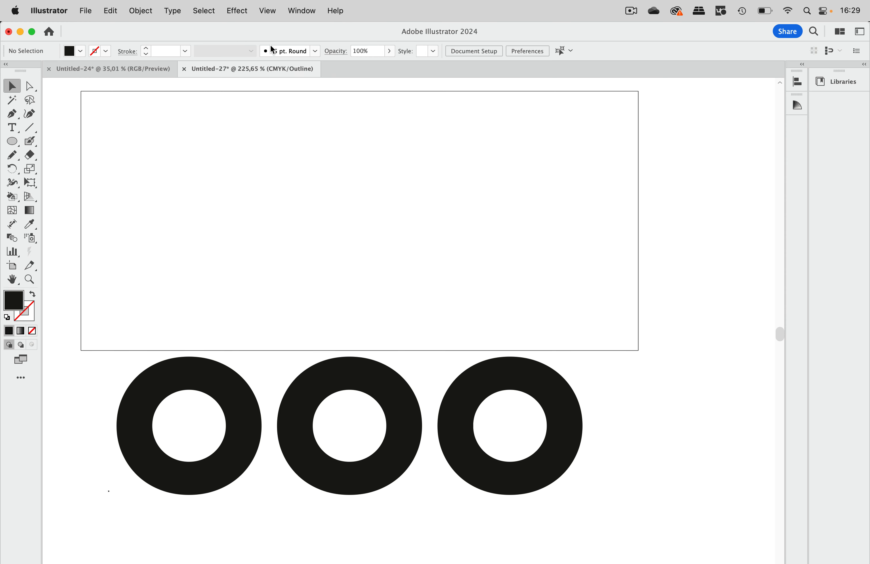
left_click(267, 10)
left_click(272, 44)
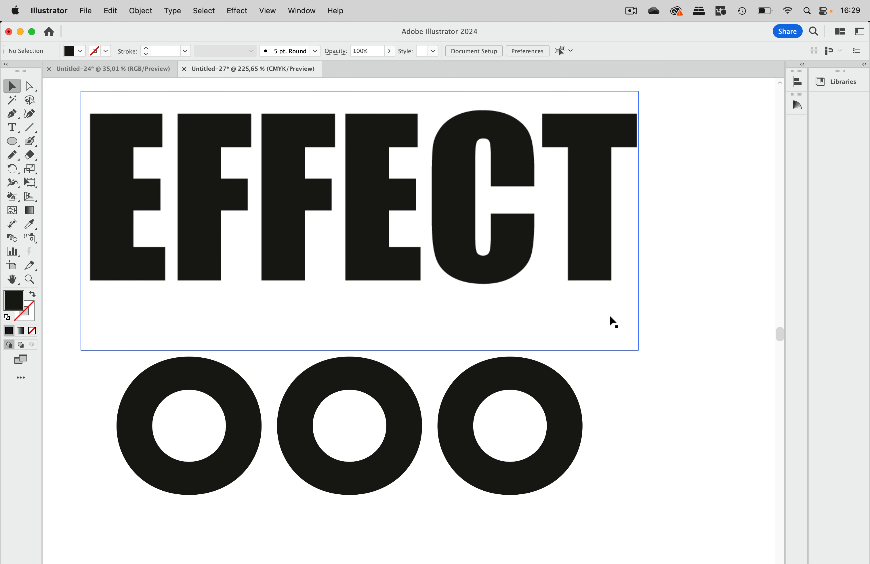
Bring the rasterized EFFECT image to the front and reposition it slightly, keeping it above the OOO text
mouse_move(598, 261)
left_mouse_down()
mouse_move(588, 305)
mouse_move(604, 221)
mouse_move(603, 261)
left_mouse_up()
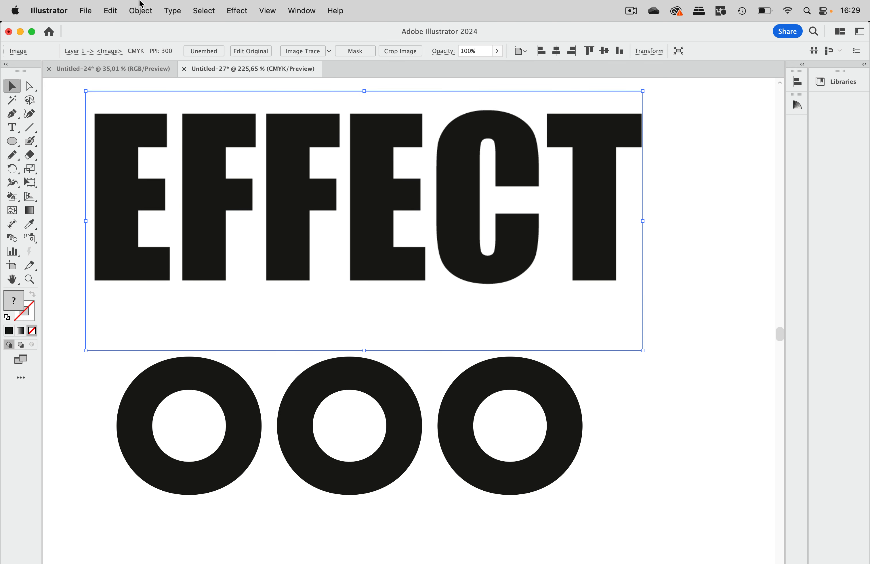
left_click(141, 11)
mouse_move(155, 44)
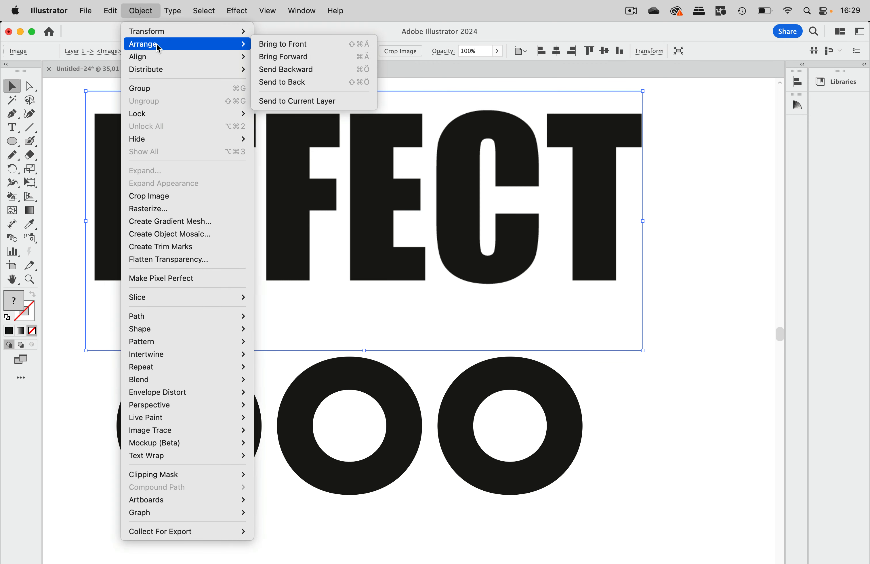
left_click(287, 41)
mouse_move(485, 193)
left_mouse_down()
mouse_move(482, 272)
mouse_move(483, 187)
left_mouse_up()
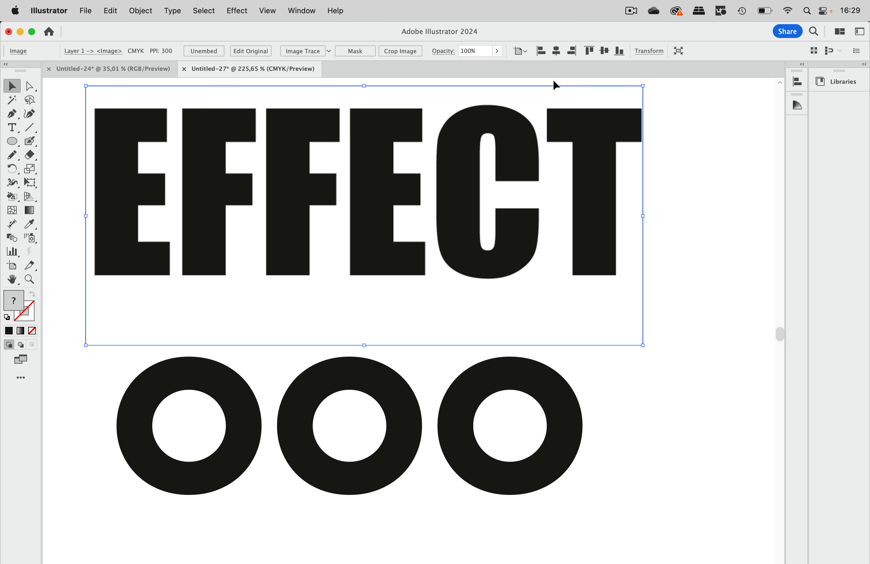
Preview Ocean Ripple on the rasterized EFFECT image and examine the distorted letter edges at 300% magnification
left_click(237, 12)
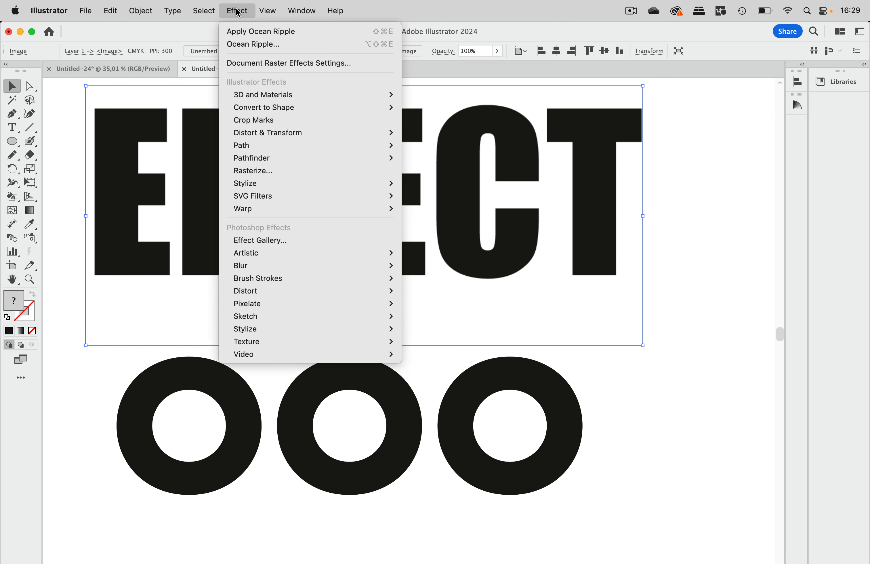
left_click(245, 44)
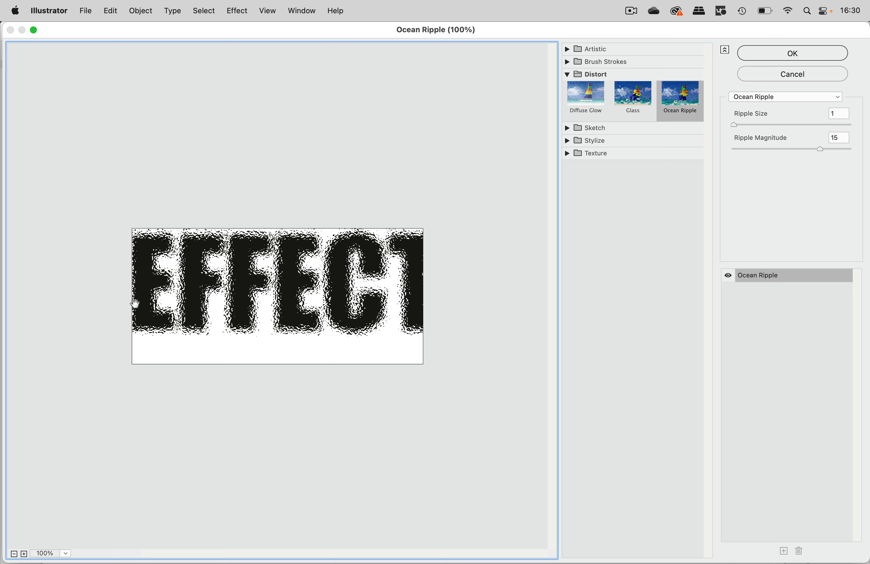
left_click(24, 553)
left_click(24, 553)
left_click_drag(174, 404, 380, 412)
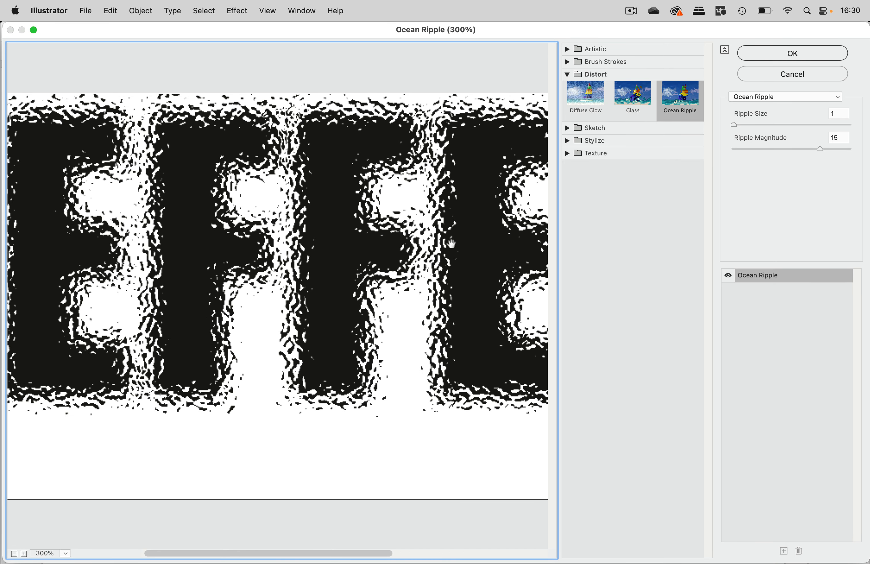
left_click_drag(454, 243, 176, 278)
left_click_drag(403, 269, 92, 277)
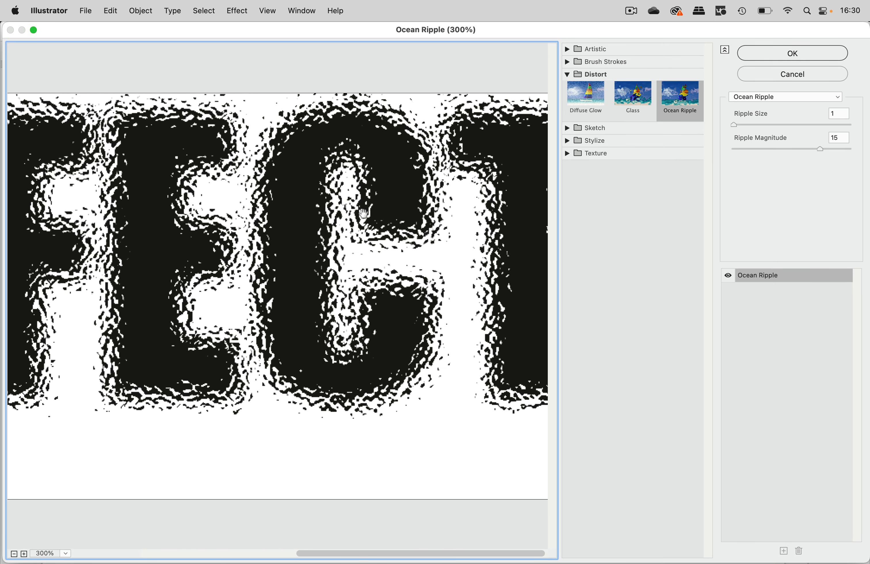
right_click(480, 161)
left_click(441, 172)
left_click(15, 555)
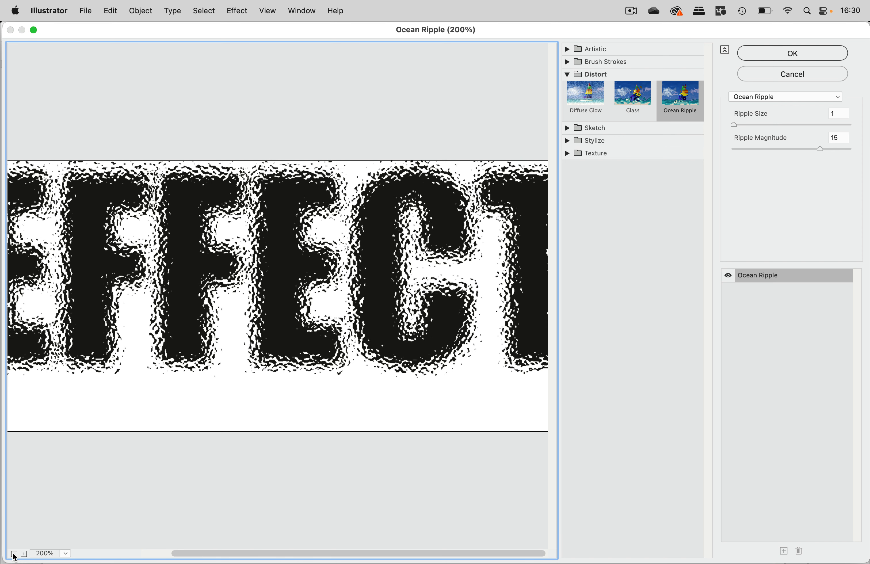
left_click(15, 554)
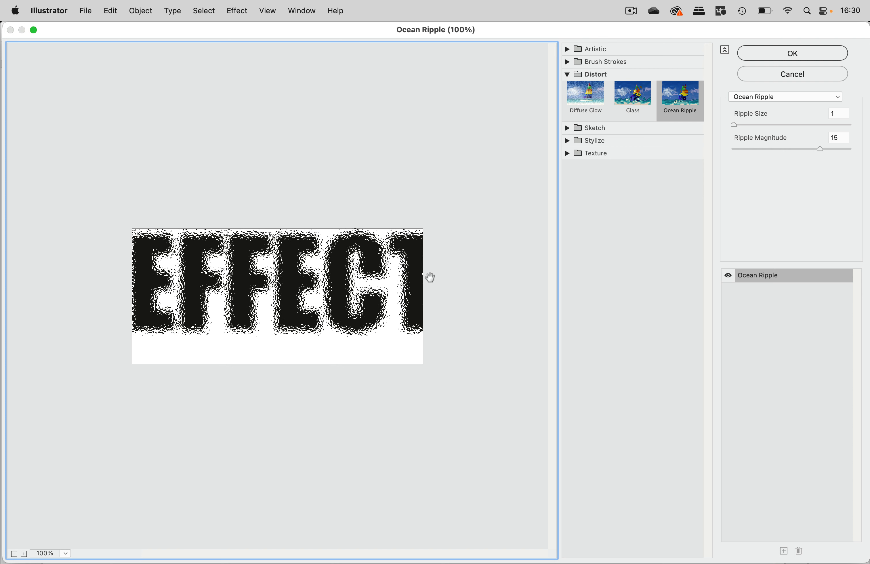
Try lower Ripple Magnitude values of 13, 2 and 0 on the EFFECT image, and discard the effect
mouse_move(820, 150)
left_mouse_down()
mouse_move(714, 149)
mouse_move(807, 151)
left_mouse_up()
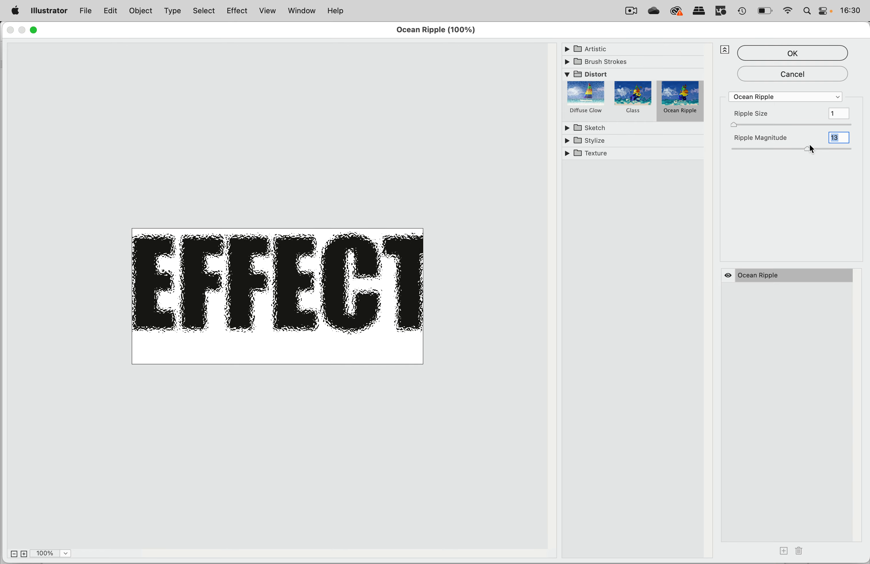
left_click_drag(808, 148, 730, 154)
mouse_move(798, 150)
left_mouse_down()
mouse_move(829, 150)
mouse_move(788, 150)
mouse_move(828, 150)
mouse_move(807, 150)
left_mouse_up()
left_click_drag(806, 148, 667, 157)
left_click_drag(773, 149, 746, 153)
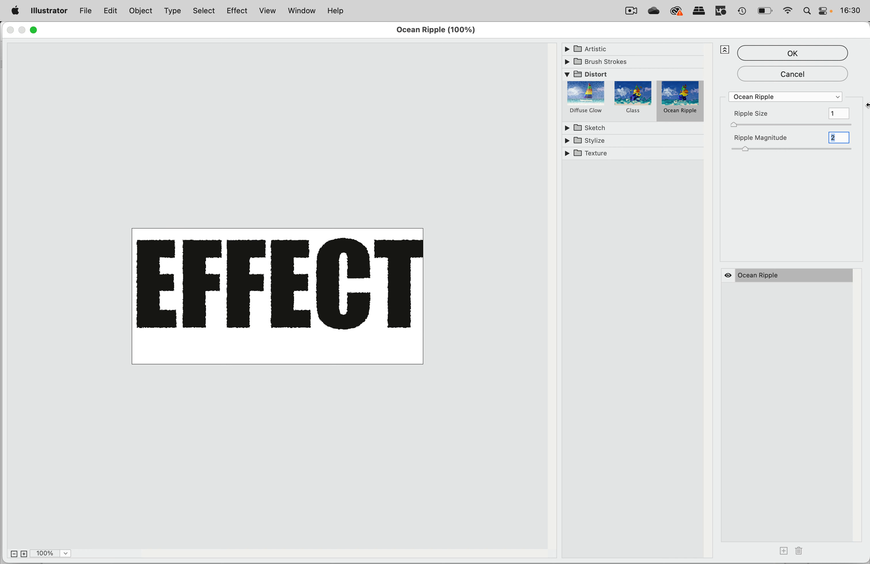
left_click_drag(744, 149, 722, 149)
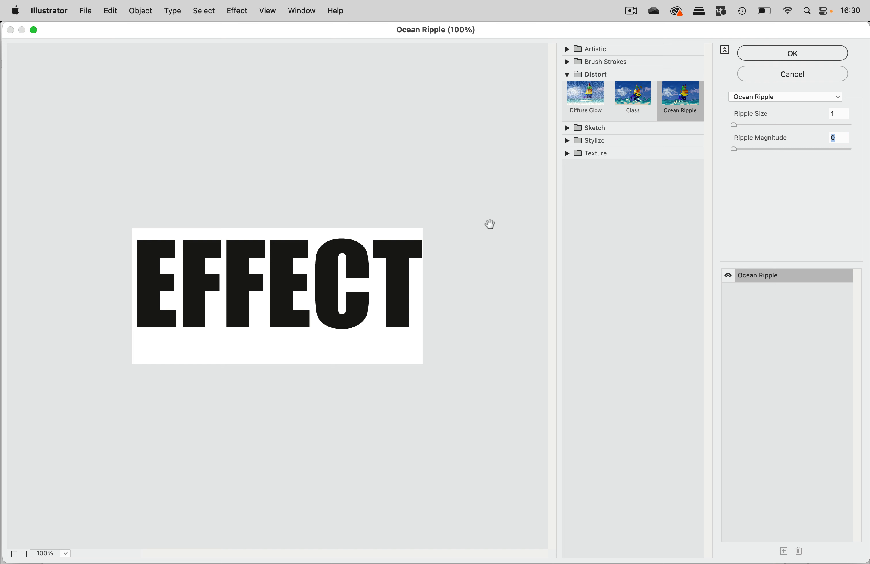
left_click(798, 73)
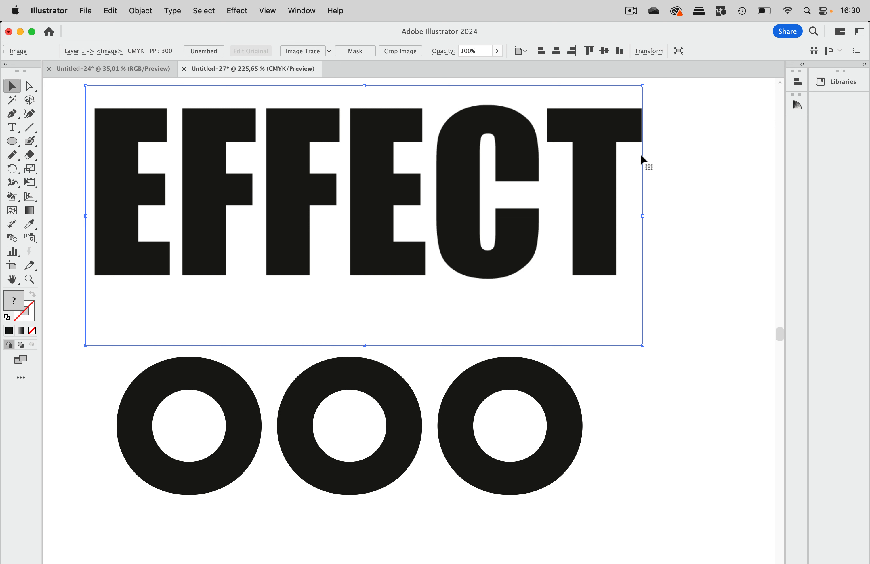
Rasterize the OOO text in CMYK at 300 ppi with a white background and 0 mm added around it
left_click(553, 407)
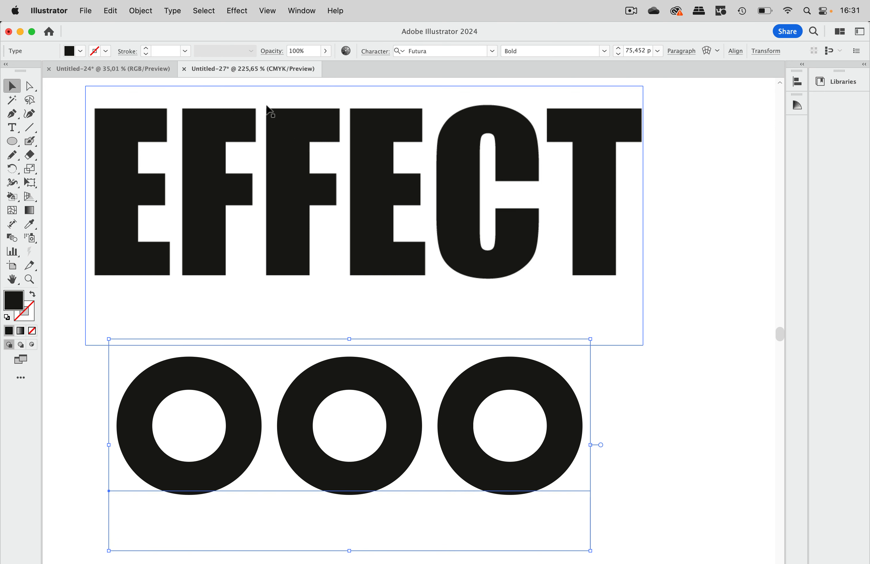
left_click(141, 11)
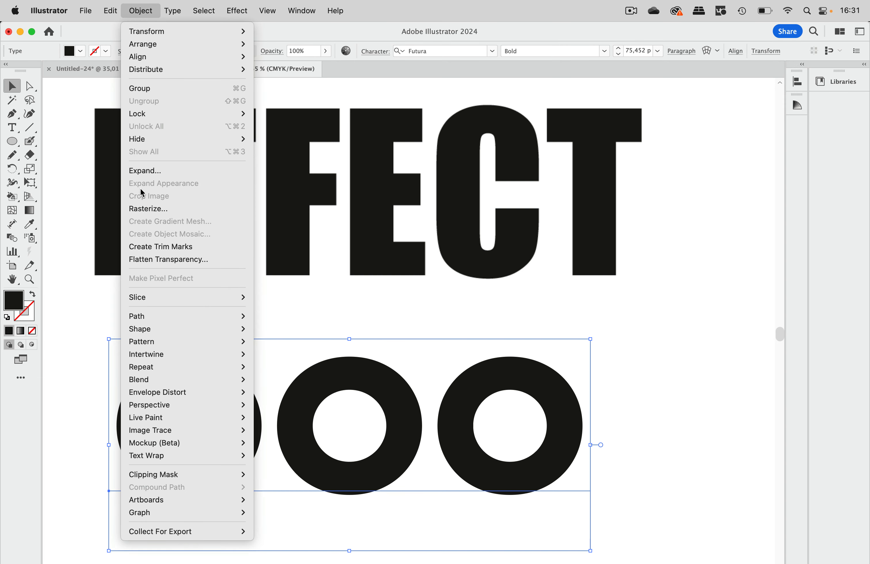
left_click(146, 208)
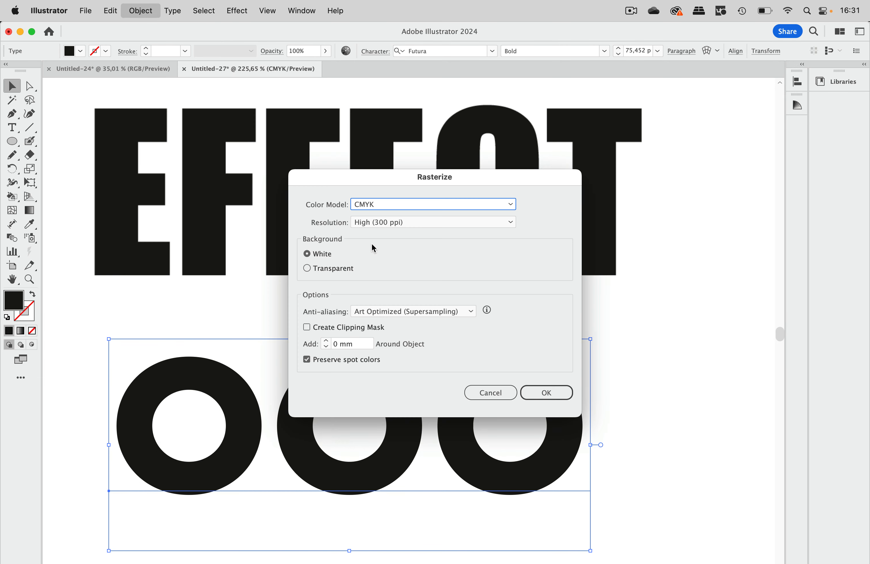
left_click(545, 393)
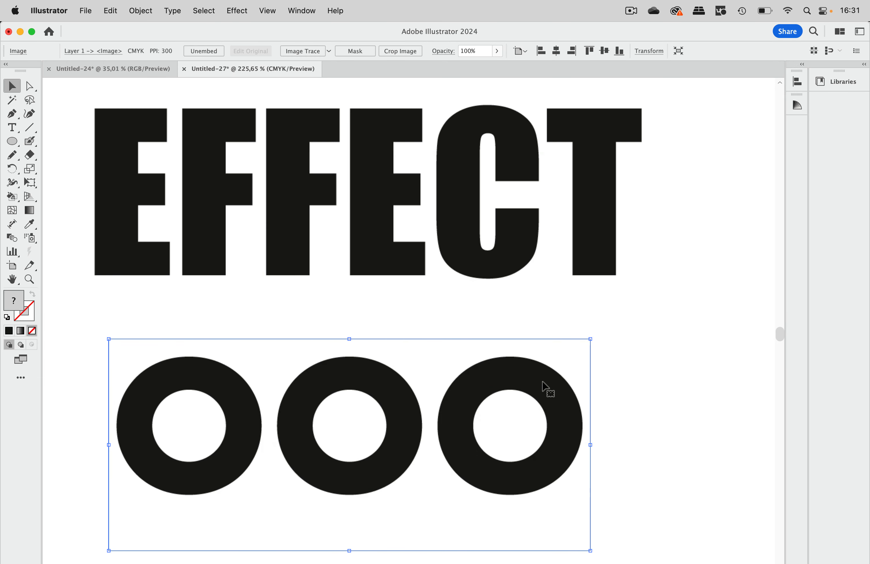
Preview Ocean Ripple on the rasterized OOO image with Ripple Magnitude 10, and discard the effect
left_click(249, 6)
left_click(248, 44)
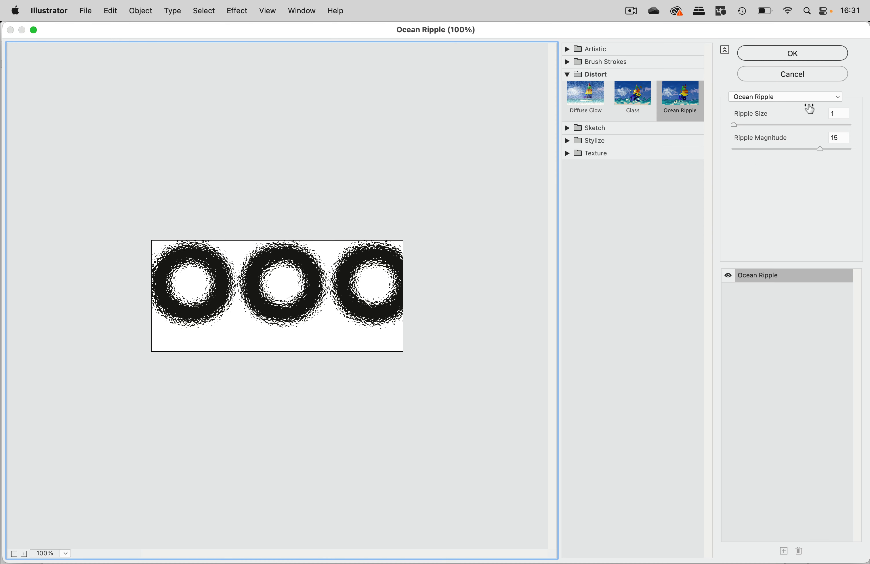
left_click_drag(818, 149, 789, 152)
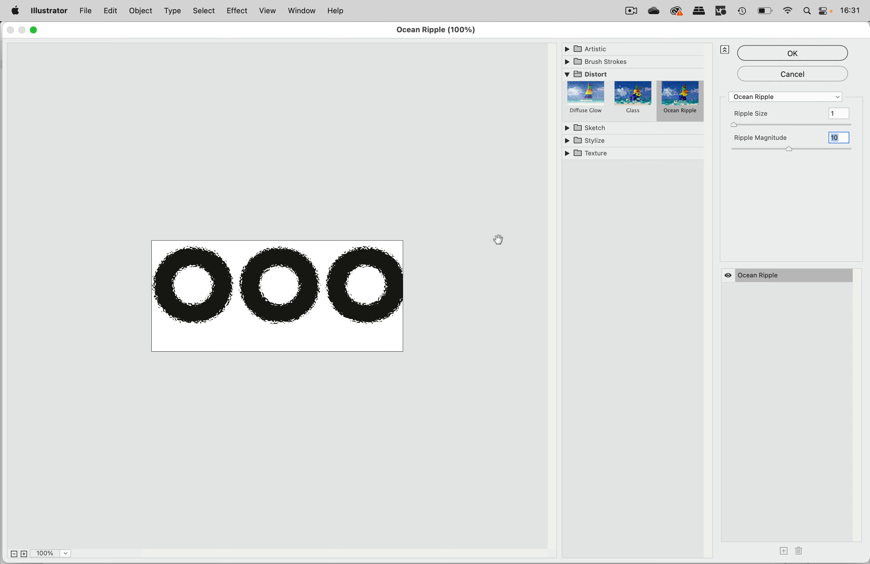
left_click(787, 75)
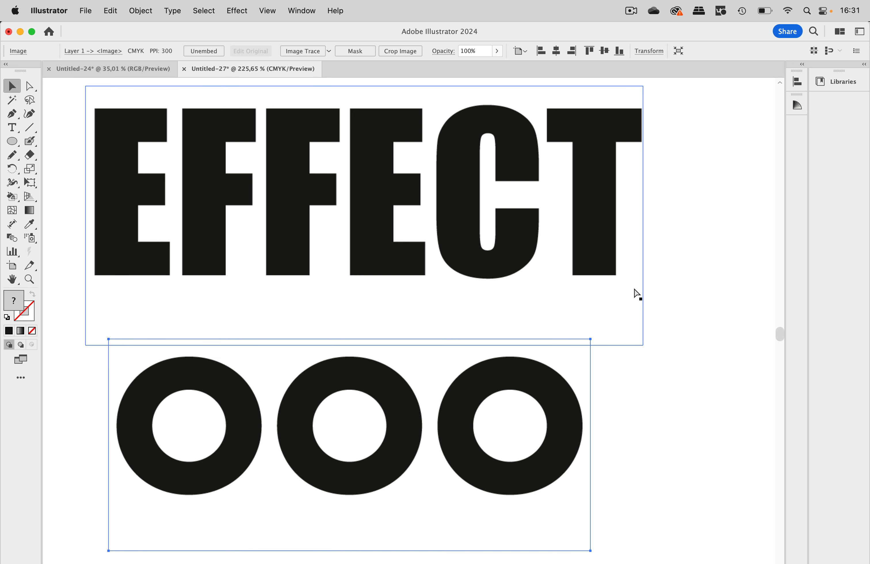
Undo the image moves and the rasterization to bring back the EFFECT lettering as live text
left_click(399, 178)
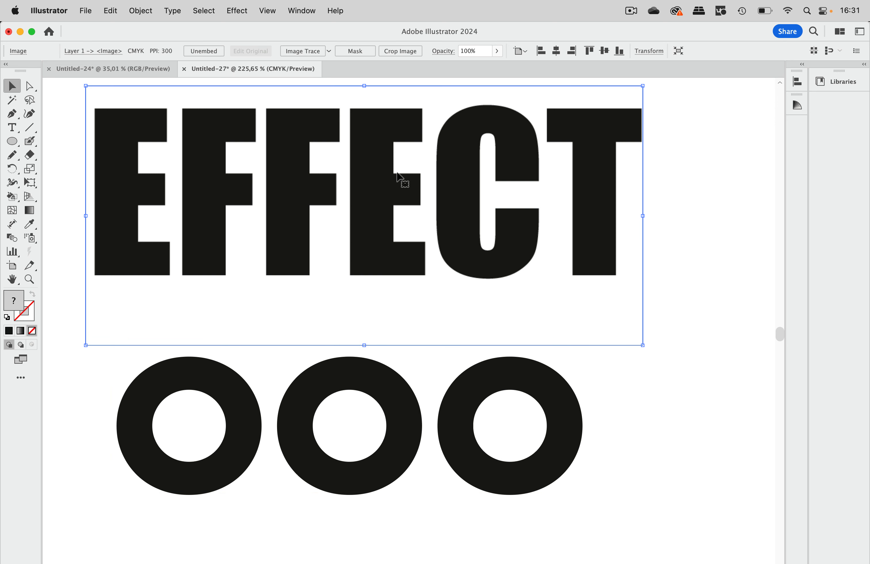
key("super+z")
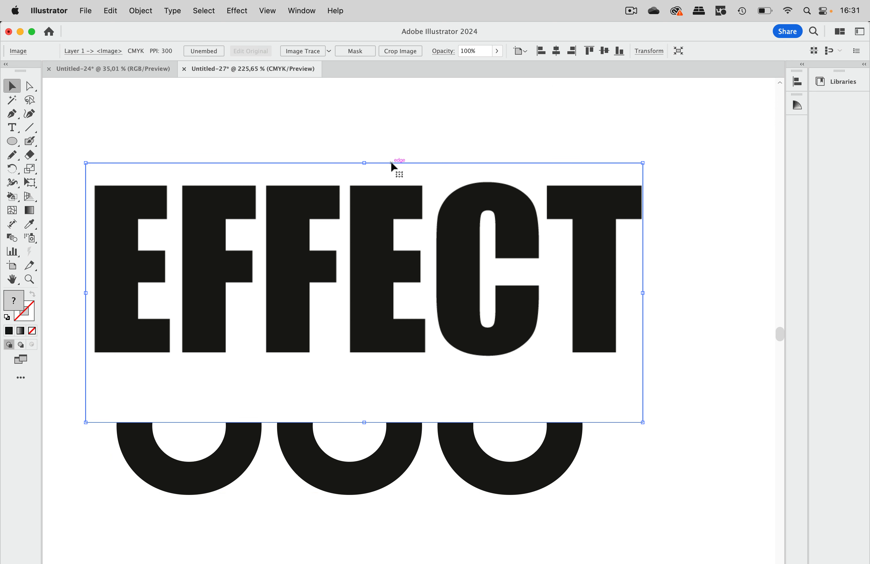
key("super+shift+z")
key("Left")
key("Left")
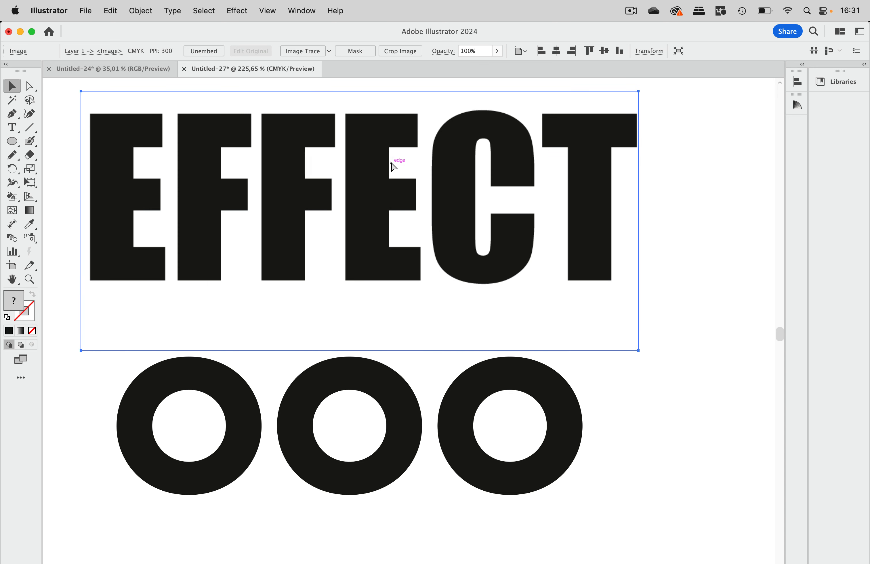
left_click(393, 167)
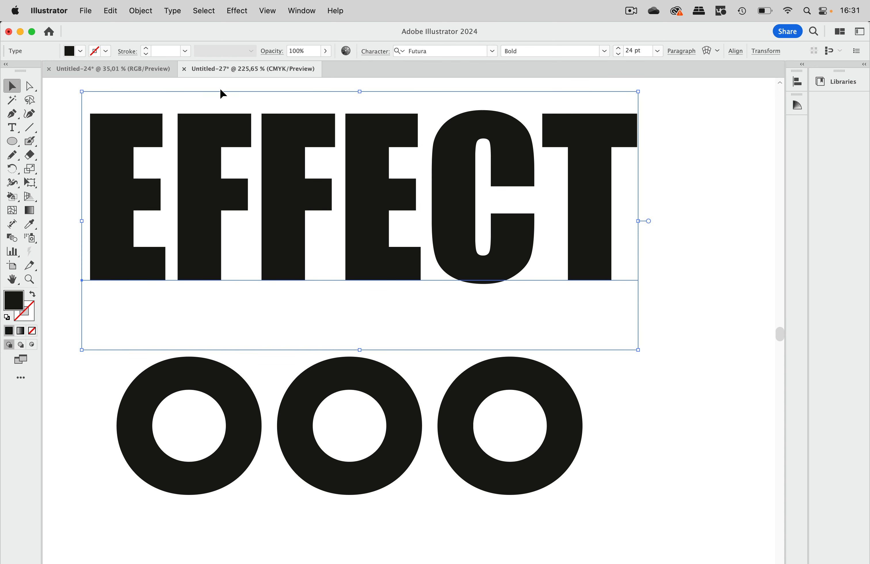
Open the Rasterize settings for the EFFECT text and begin editing the space added around the object
left_click(143, 12)
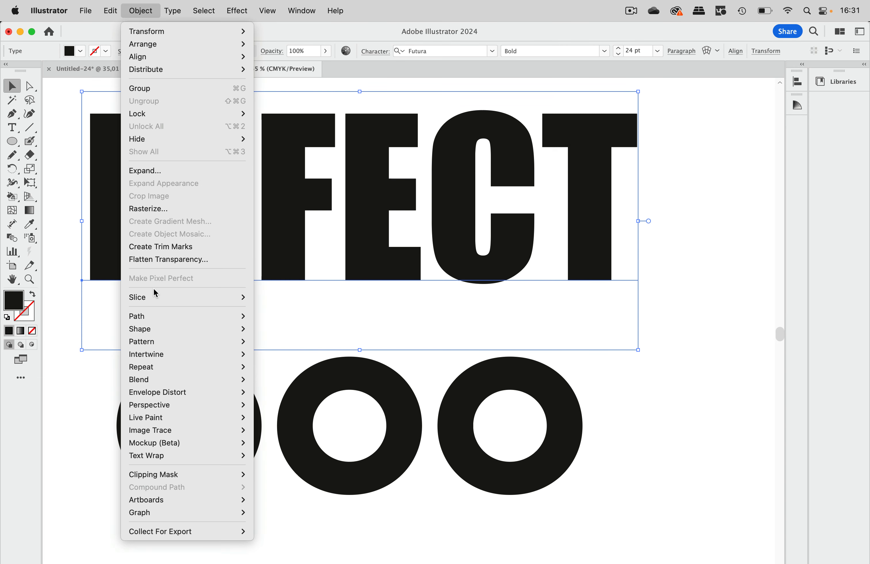
left_click(158, 209)
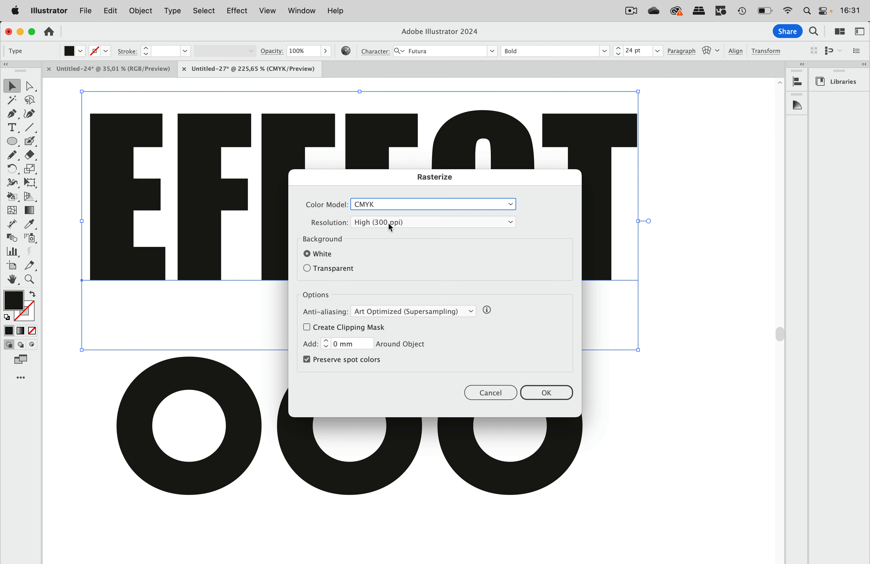
left_click(363, 346)
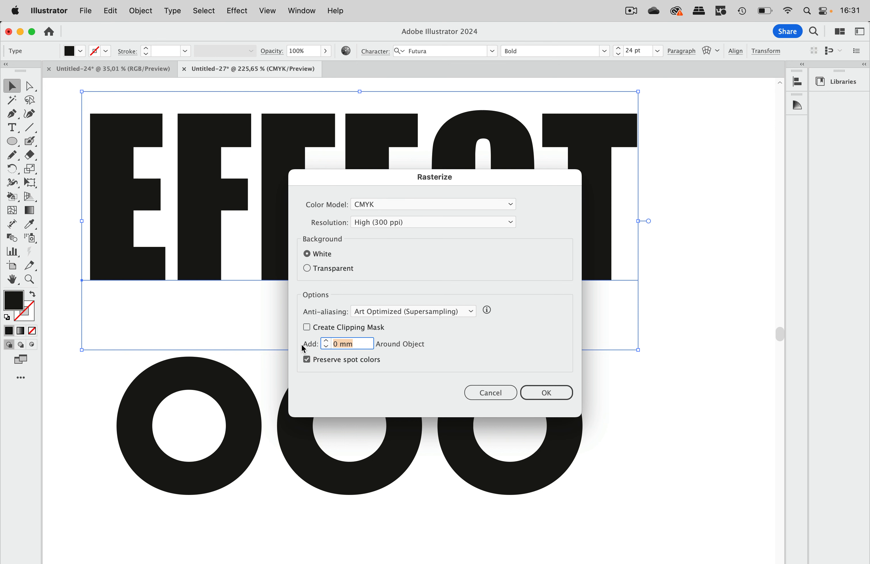